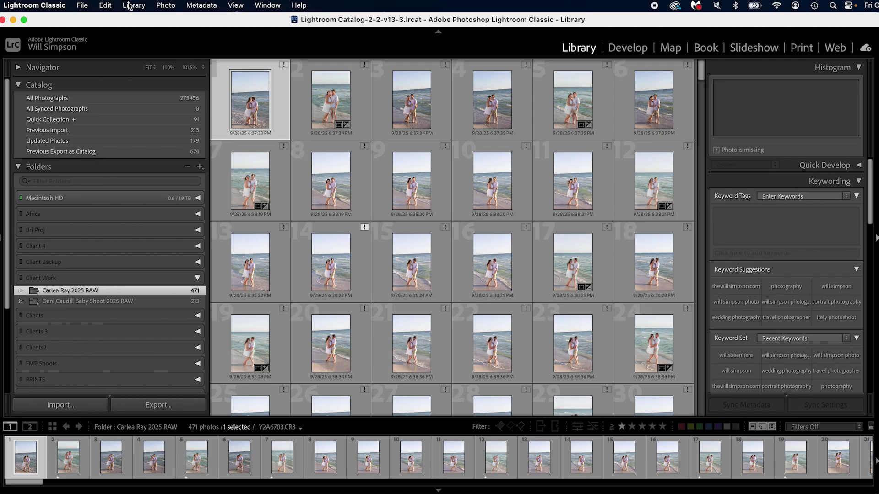
Create and open a new empty catalog named 'Catalog Video Example' inside Lightroom Catalogs
left_click(82, 6)
left_click(89, 20)
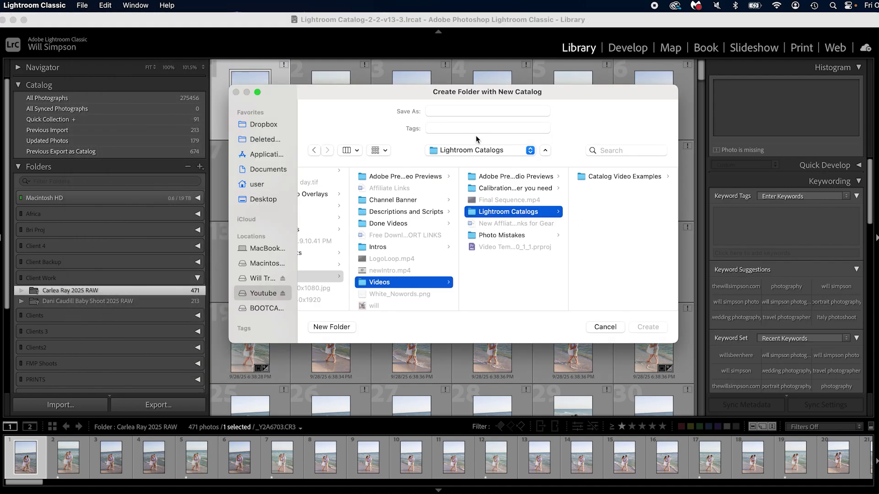
left_click(463, 112)
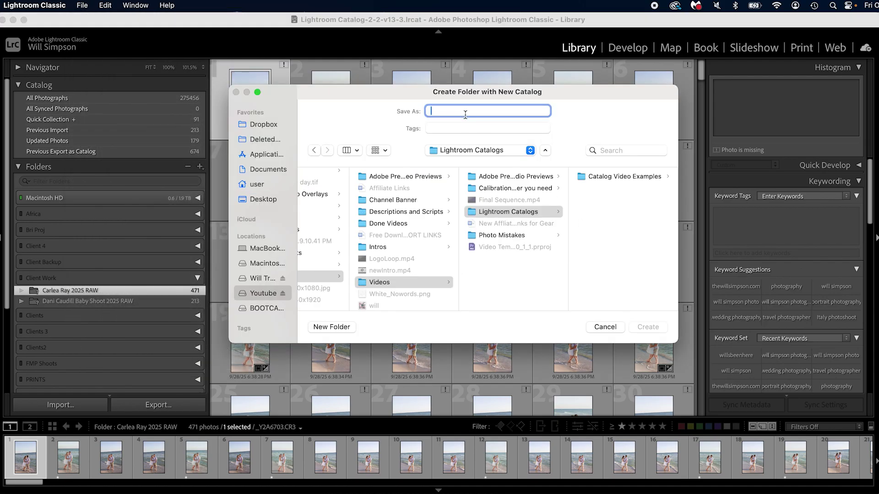
type("Ca")
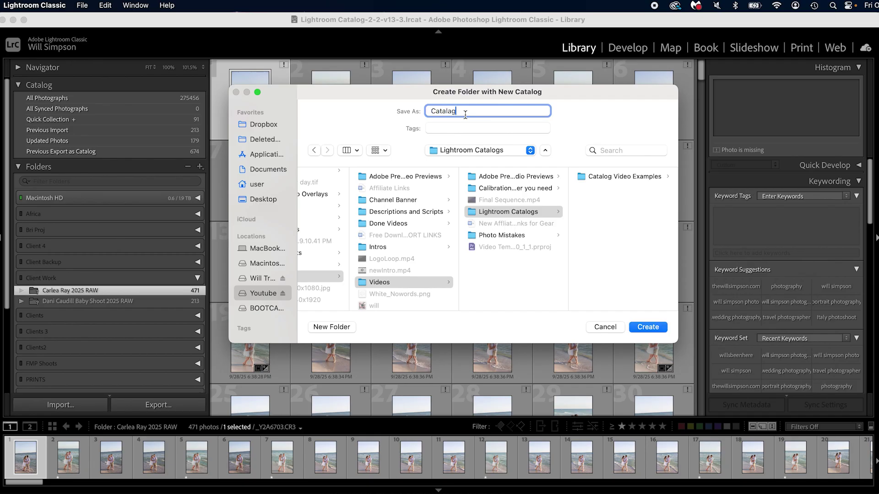
type("tal")
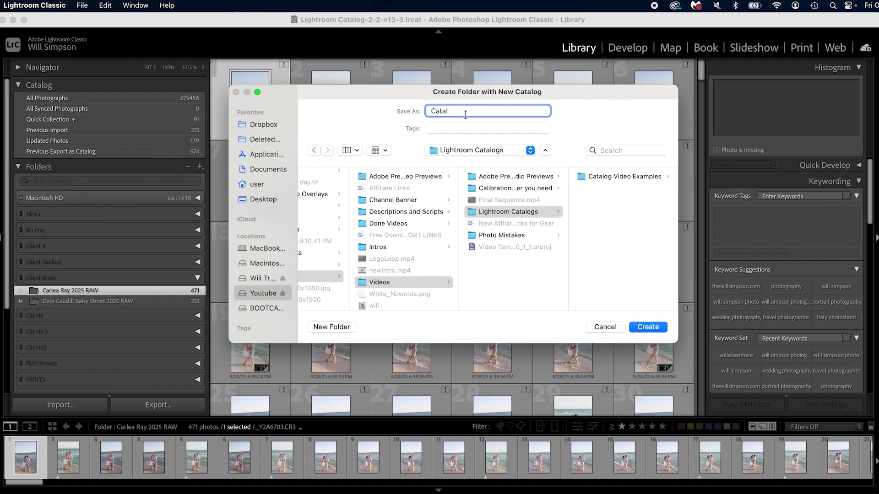
type("og Video Example")
left_click(647, 325)
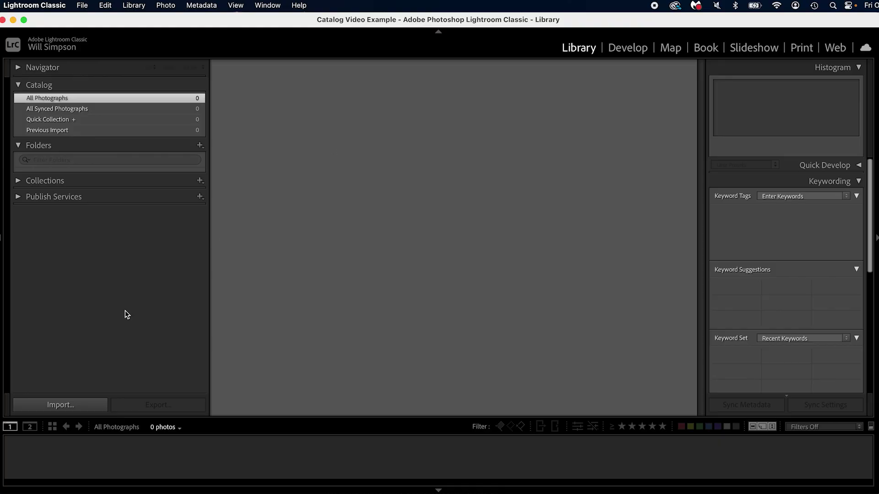
Import the 18 photos from Youtube > Videos > Lightroom Catalogs > Catalog Video Examples using Add
left_click(93, 403)
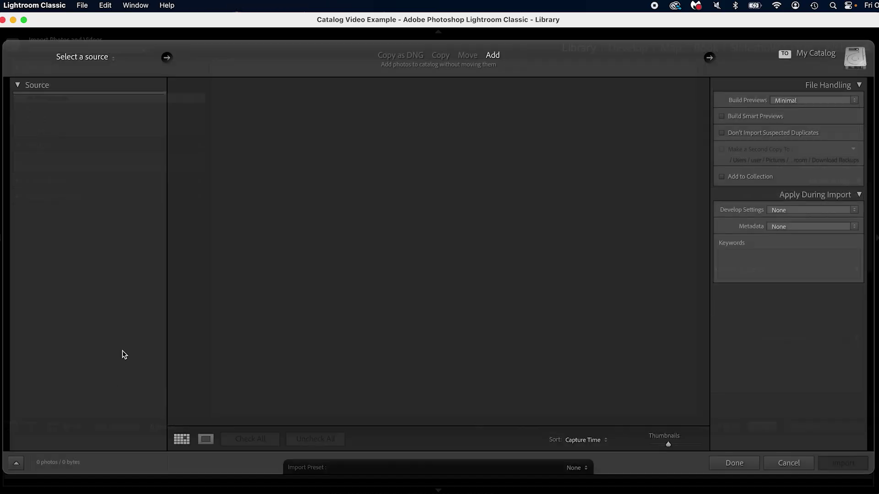
left_click(22, 149)
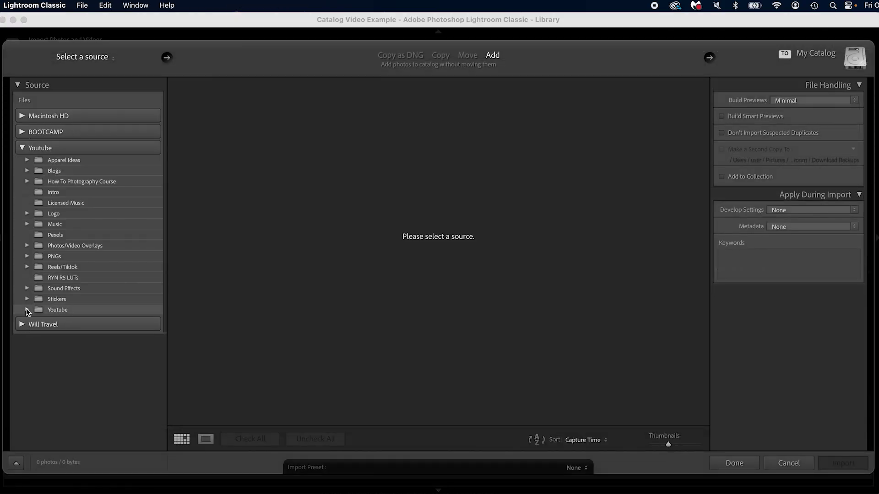
left_click(27, 310)
left_click(37, 374)
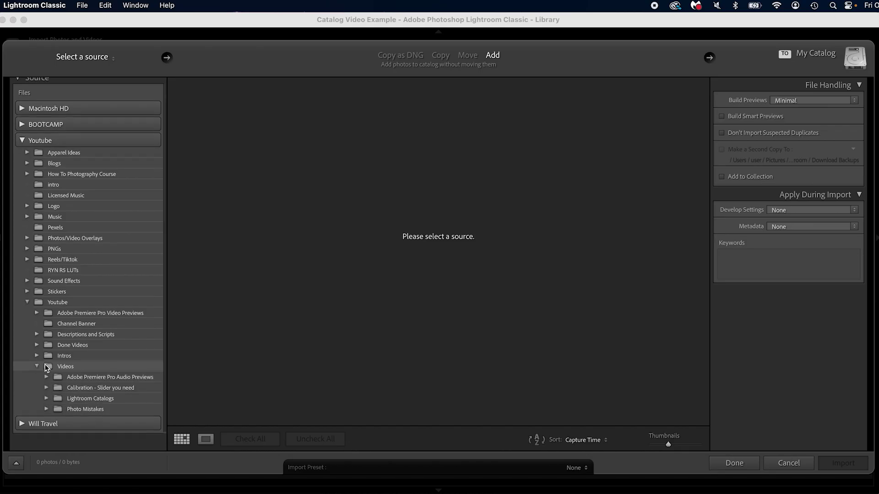
left_click(46, 406)
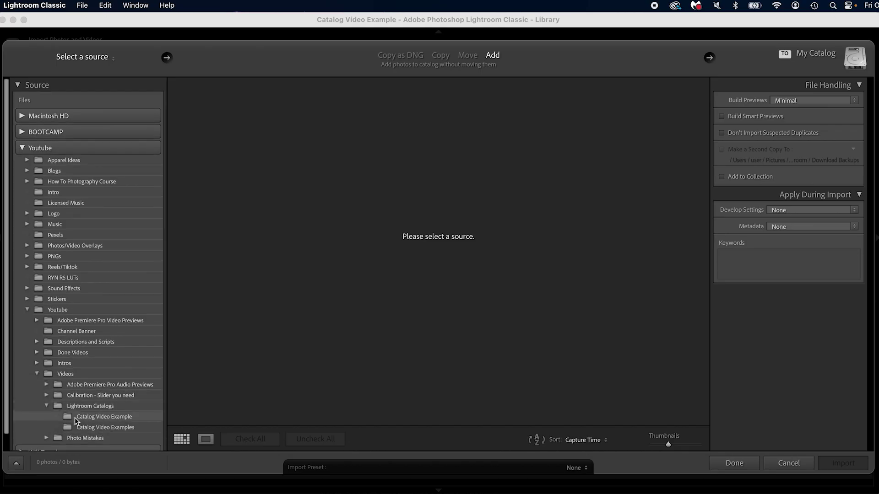
left_click(75, 418)
left_click(82, 429)
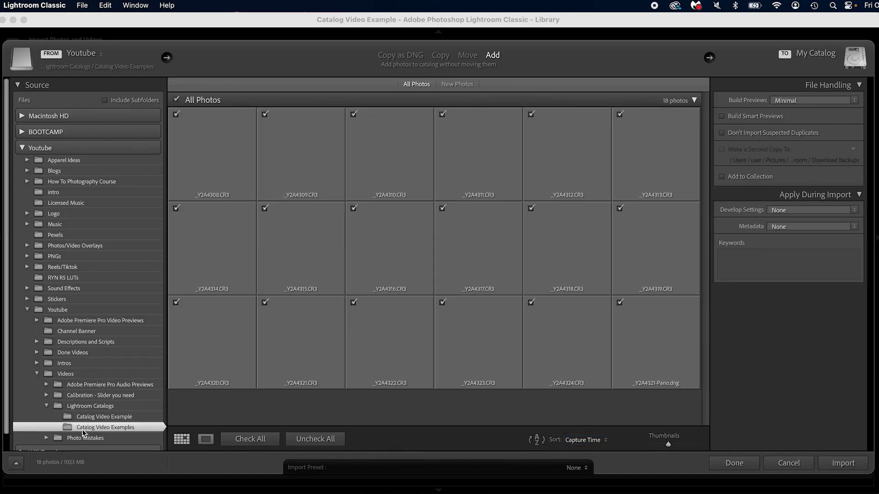
left_click(842, 463)
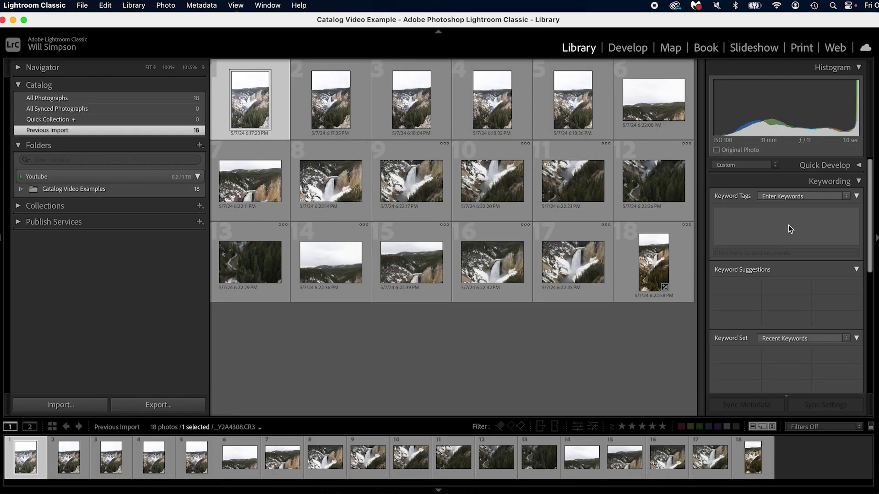
Switch to Develop, then select the Catalog Video Example folder in Finder's Lightroom Catalogs
left_click(627, 47)
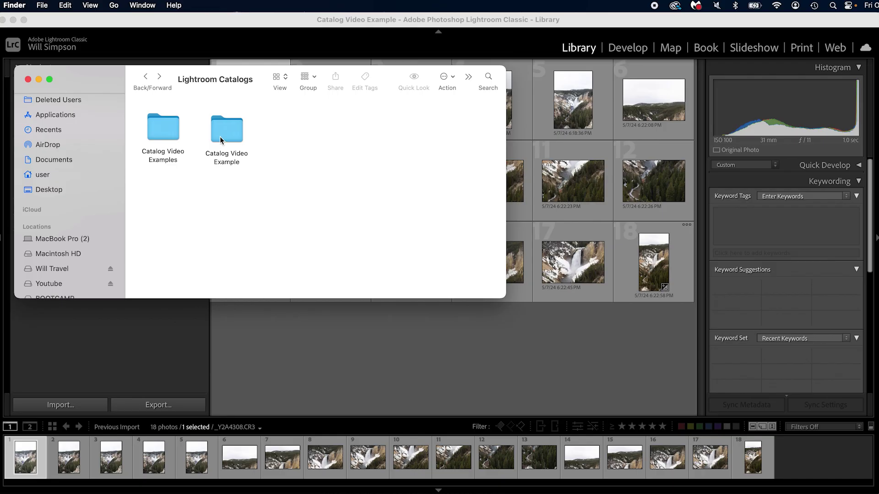
left_click(225, 139)
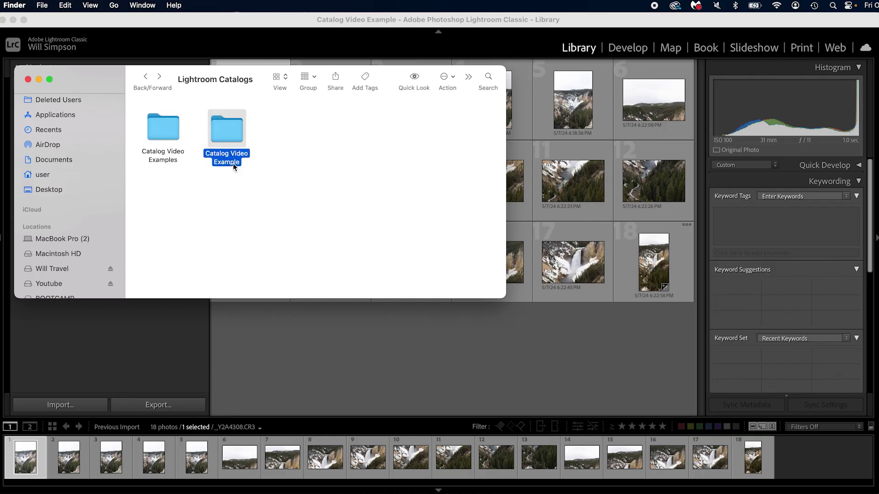
double_click(231, 134)
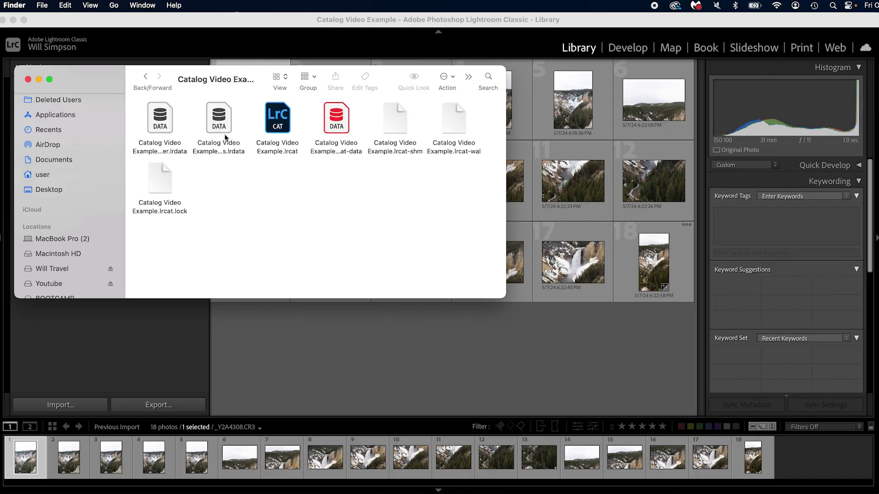
left_click(276, 152)
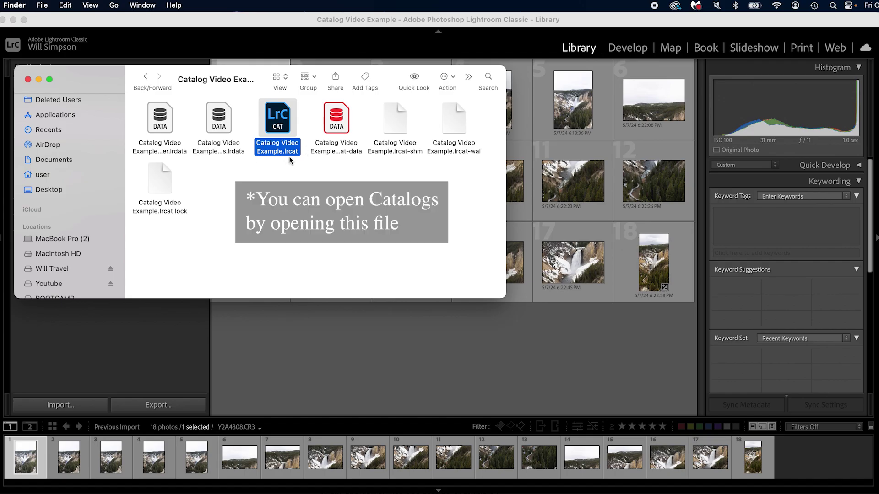
right_click(281, 121)
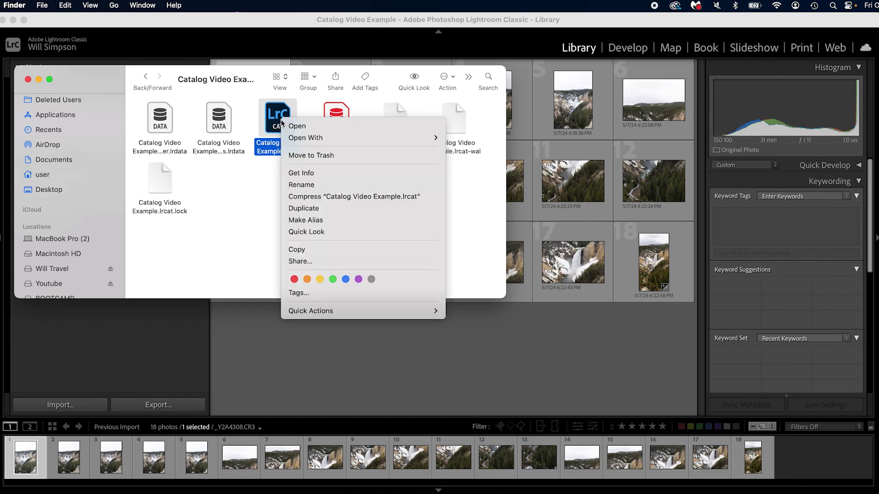
left_click(324, 173)
left_click_drag(66, 104, 92, 105)
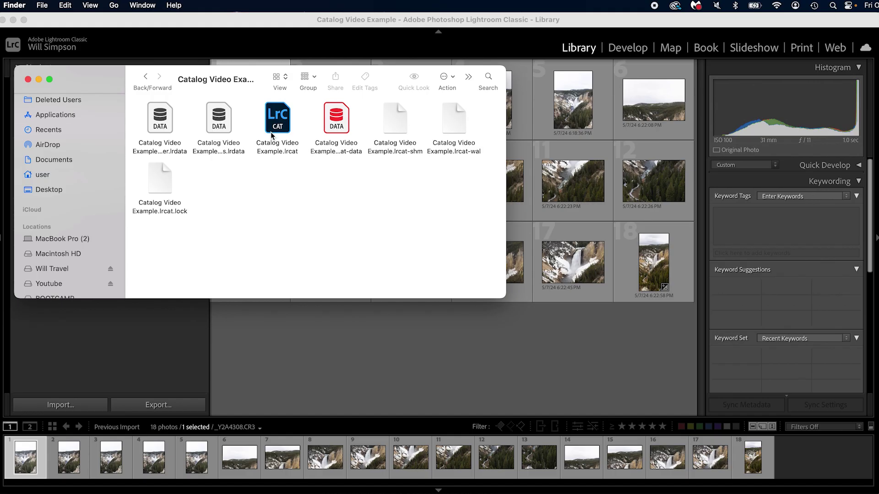
key("cmd+Up")
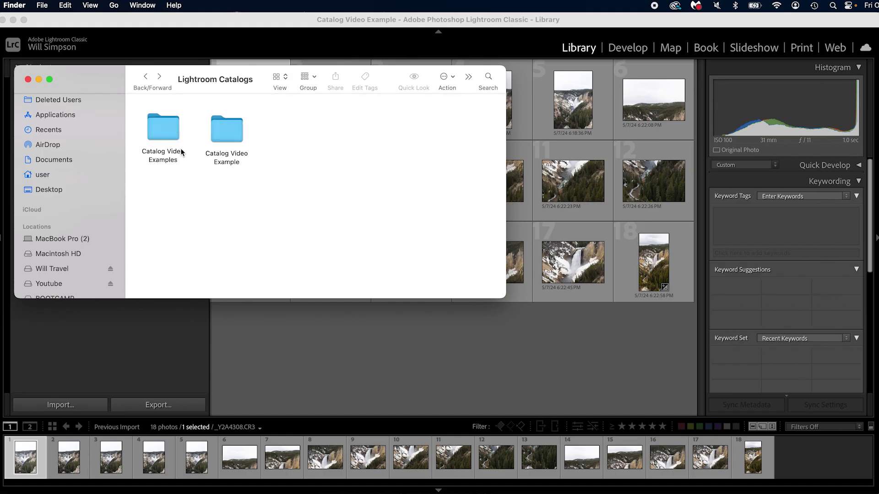
In Finder, move _Y2A4308.CR3 from Catalog Video Examples up into Lightroom Catalogs, then return to Lightroom
double_click(170, 137)
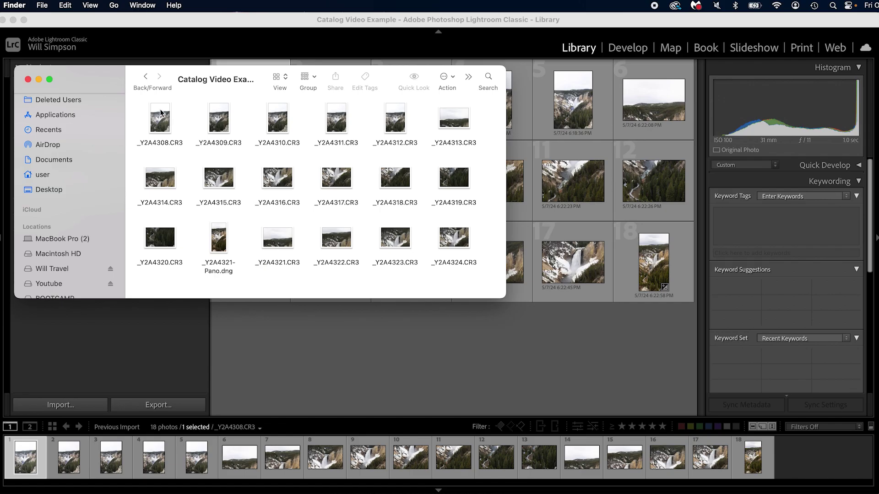
left_click_drag(161, 124, 290, 110)
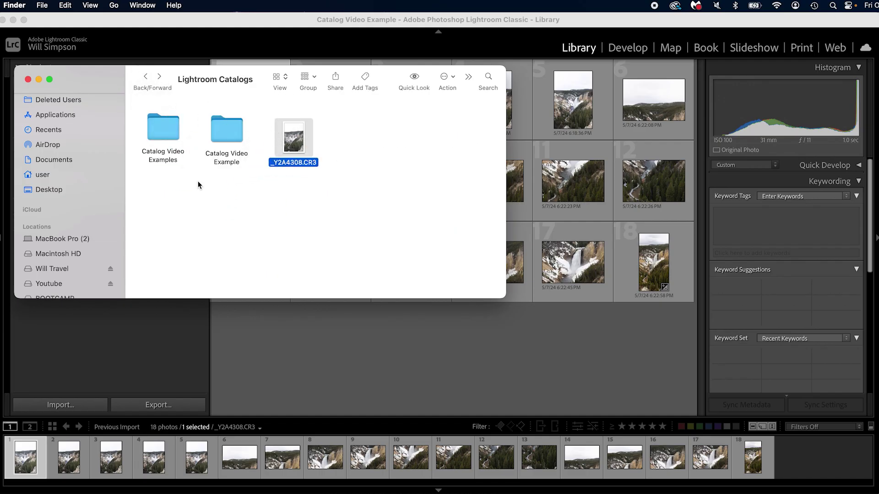
left_click(529, 358)
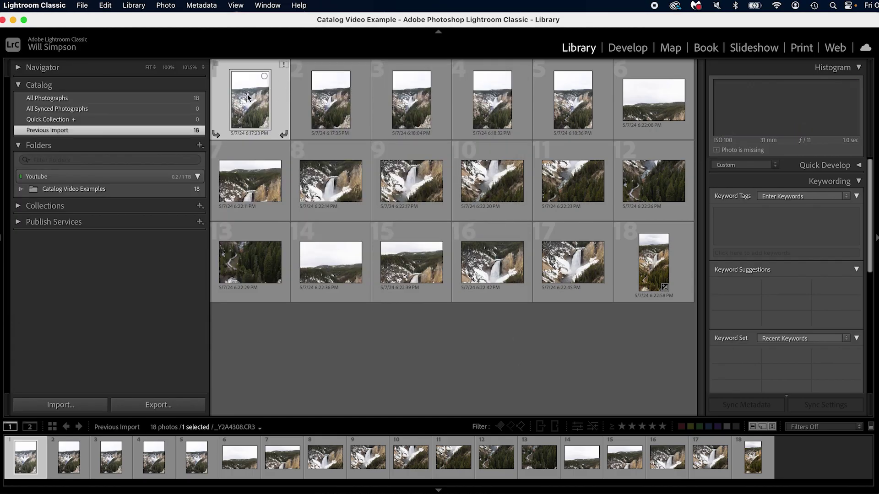
Inspect the missing _Y2A4308.CR3, reveal it in Finder, and drag it back into Catalog Video Examples
left_click(283, 65)
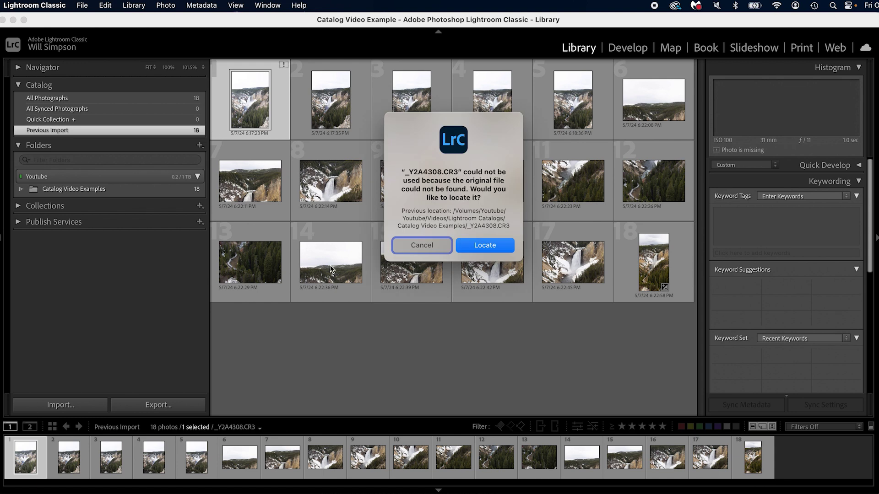
left_click(486, 249)
left_click(609, 394)
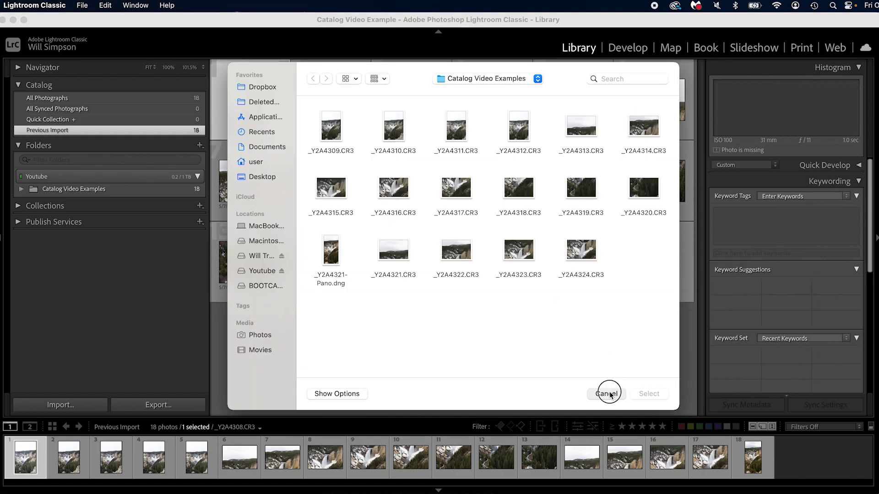
key("super+r")
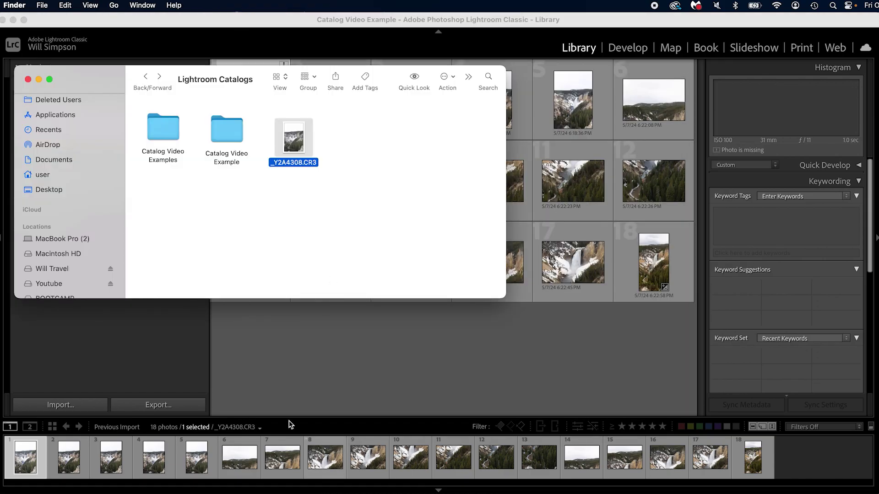
left_click_drag(293, 137, 165, 135)
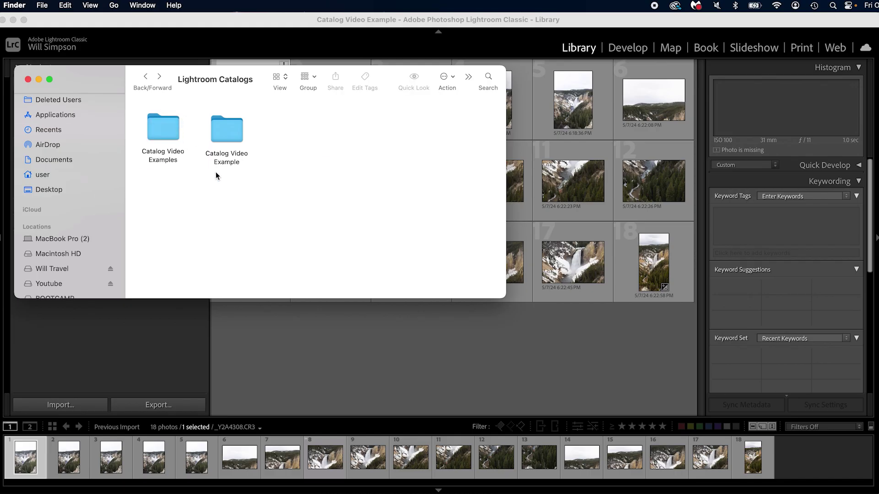
Bring Lightroom forward and go from Develop back to the Library grid of 18 photos
left_click(380, 313)
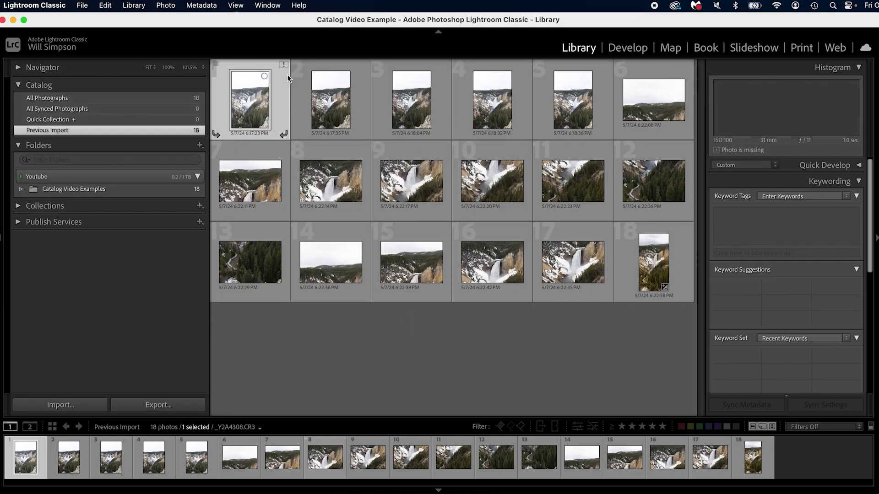
left_click(621, 50)
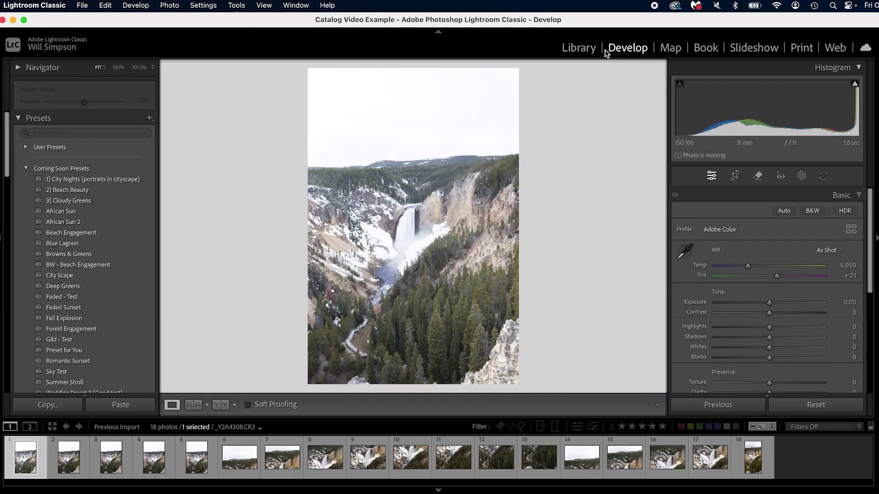
left_click(590, 48)
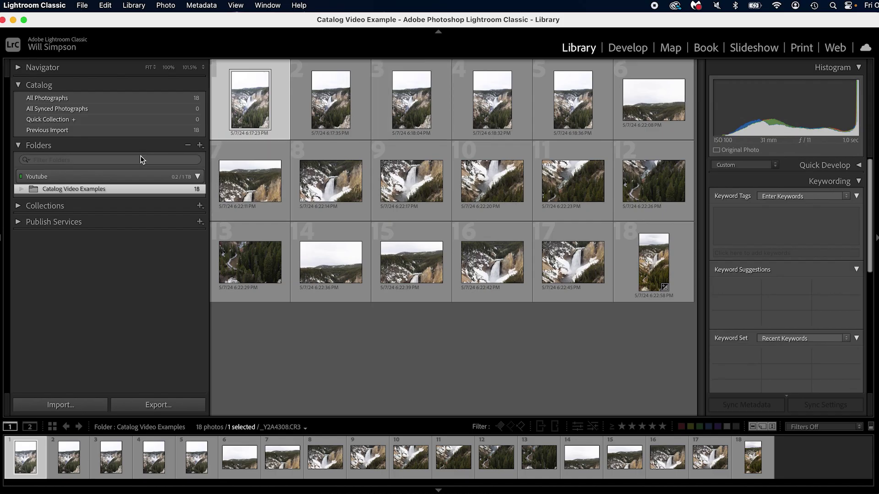
Use Show Parent Folder on Catalog Video Examples and select the Lightroom Catalogs parent
right_click(88, 190)
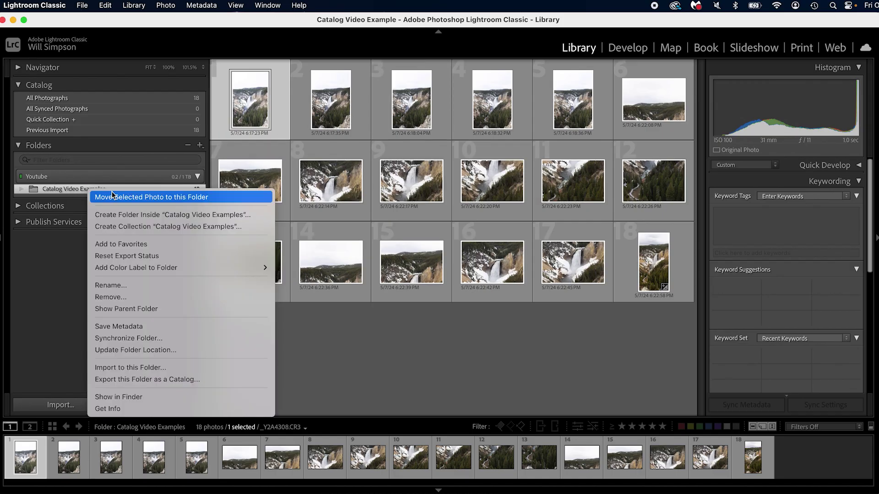
left_click(130, 308)
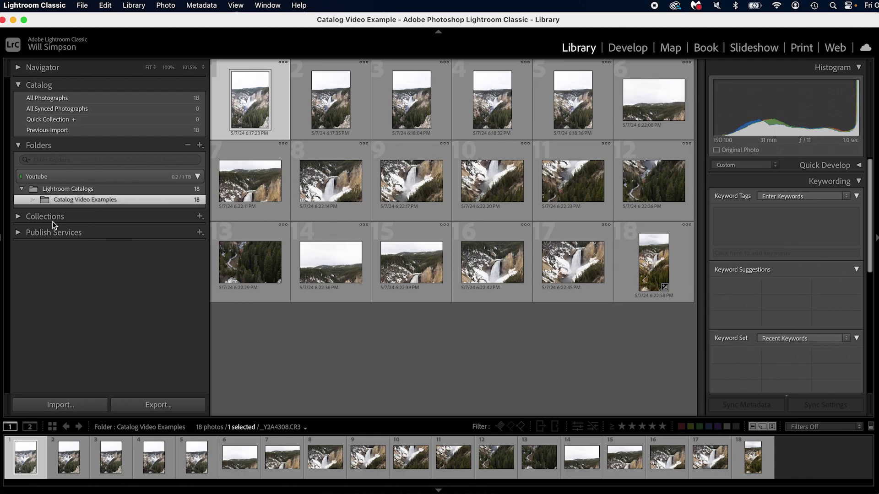
left_click(50, 190)
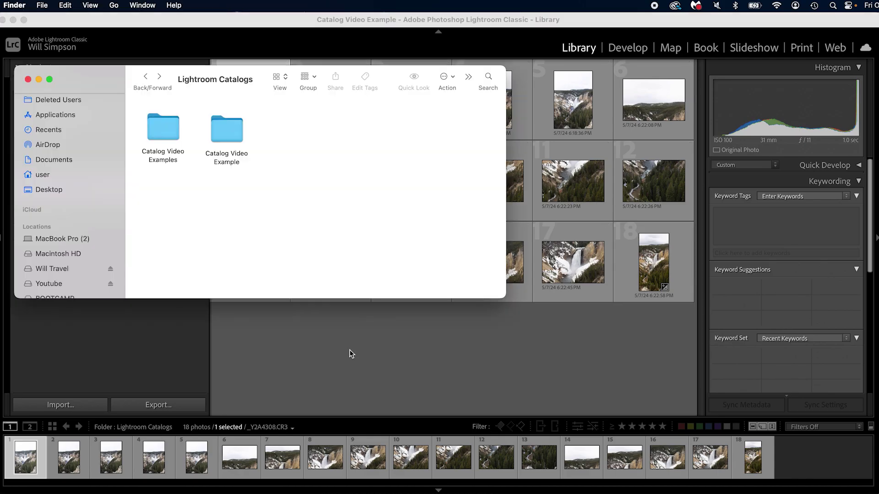
Check Catalog Video Examples and its parent folder in Finder, then return to Lightroom
double_click(151, 129)
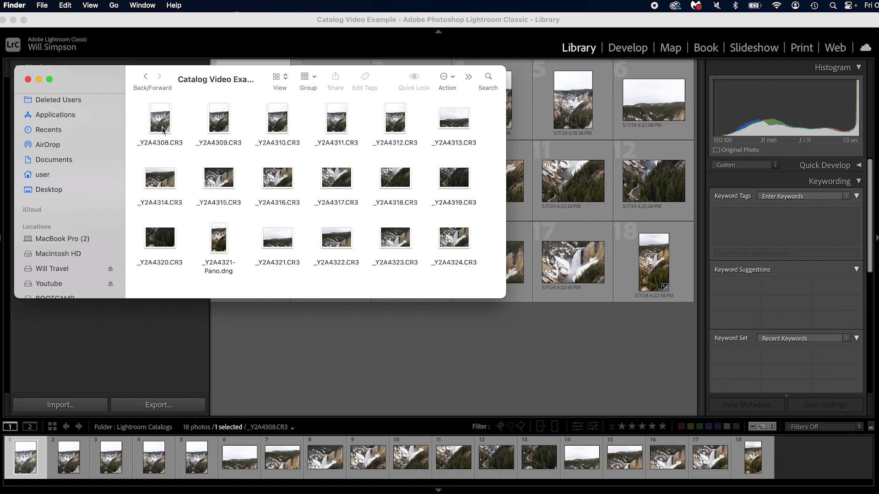
left_click(146, 79)
left_click_drag(179, 80, 226, 82)
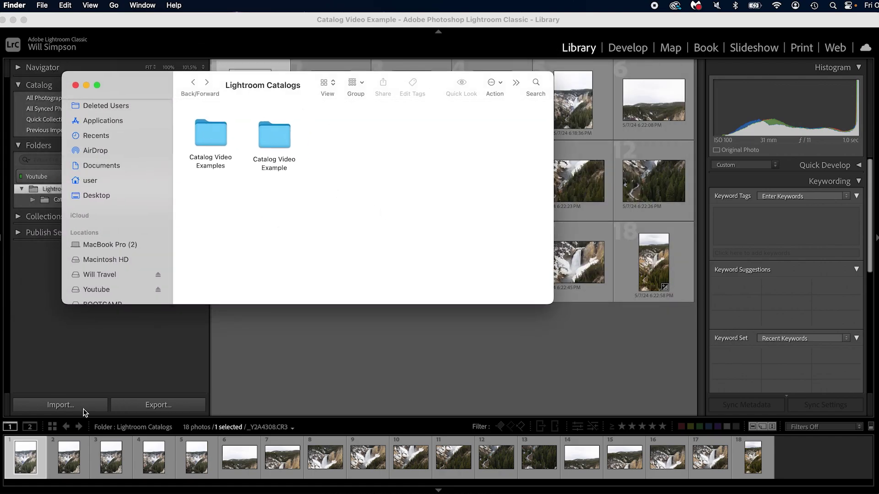
left_click(87, 320)
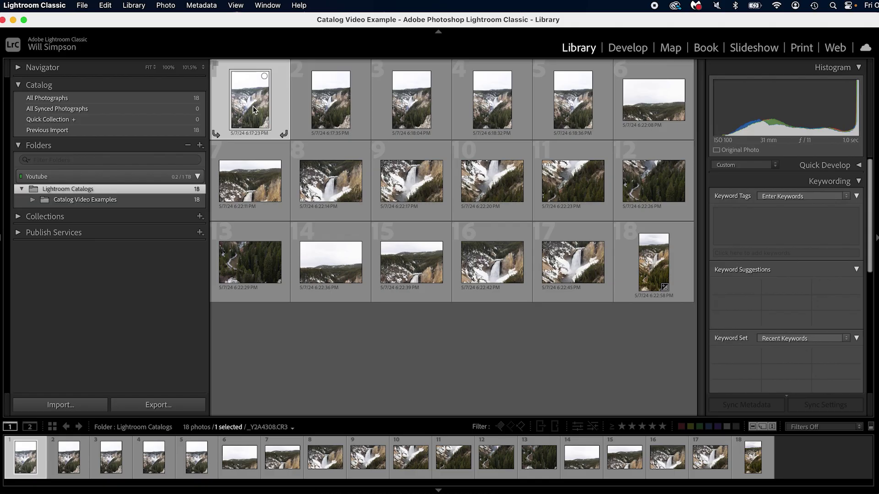
Move _Y2A4308.CR3 onto Lightroom Catalogs, confirm the move, and reveal it in Finder with Cmd+R
left_click_drag(254, 107, 113, 187)
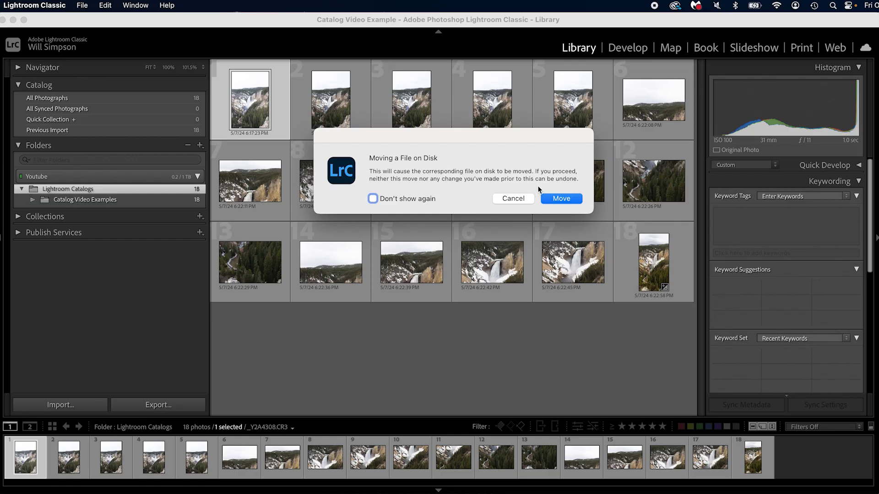
left_click(559, 199)
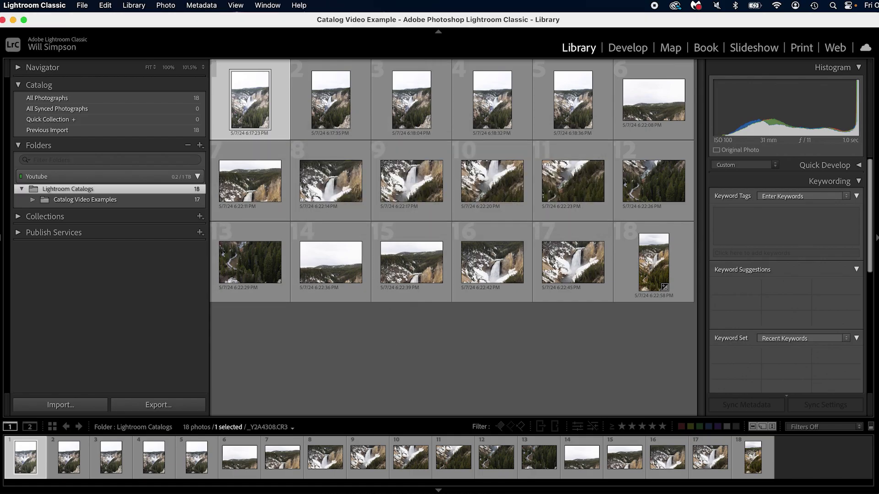
key("super+r")
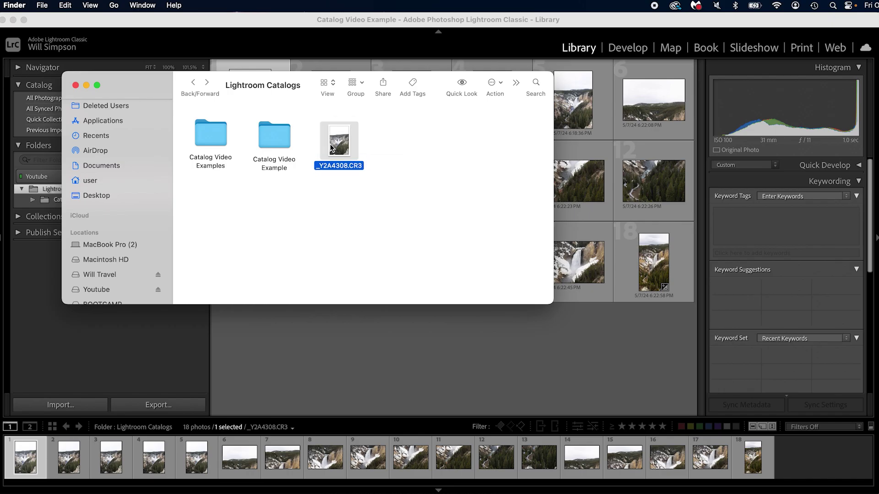
Drag _Y2A4308.CR3 back onto Catalog Video Examples, confirm Move, and select that 18-photo folder
left_click(307, 368)
left_click_drag(255, 109, 123, 199)
left_click(550, 201)
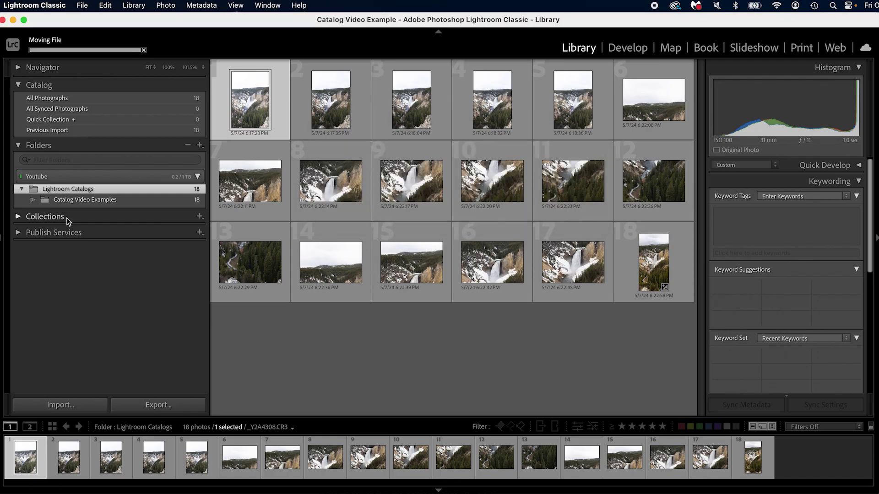
left_click(69, 201)
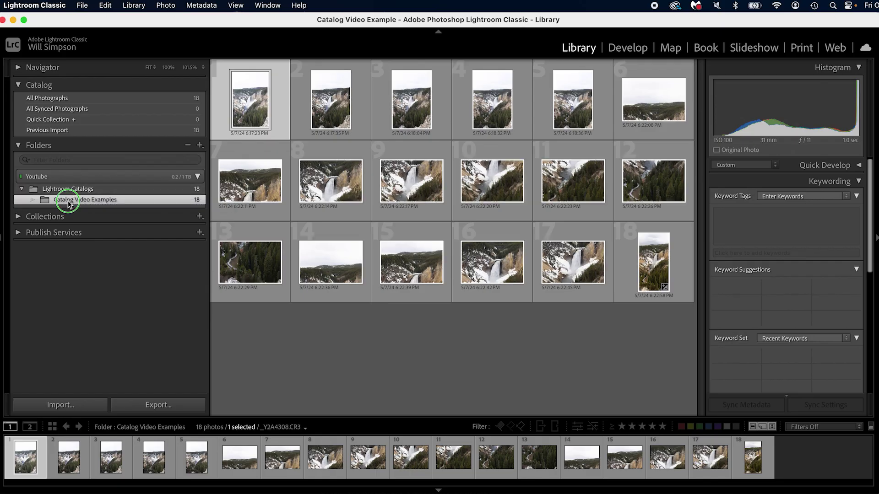
Rename the Lightroom folder to 'Catalog Video Examples Test'
right_click(69, 204)
left_click(103, 279)
left_click(485, 164)
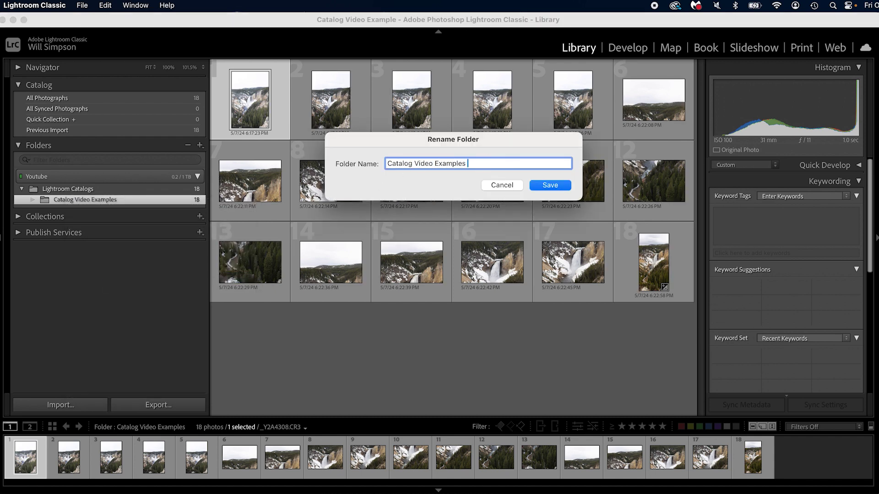
type("Test")
key("Return")
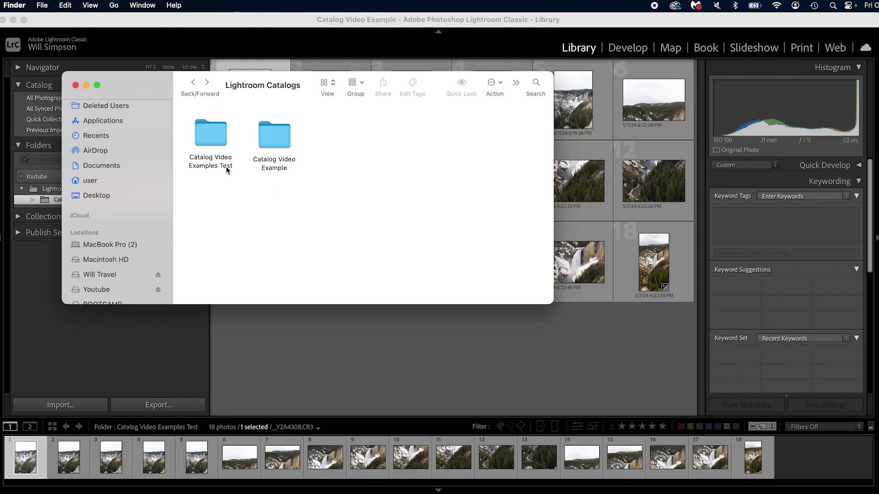
In Finder, remove 'Test' from the folder name, then return to Lightroom
left_click(227, 170)
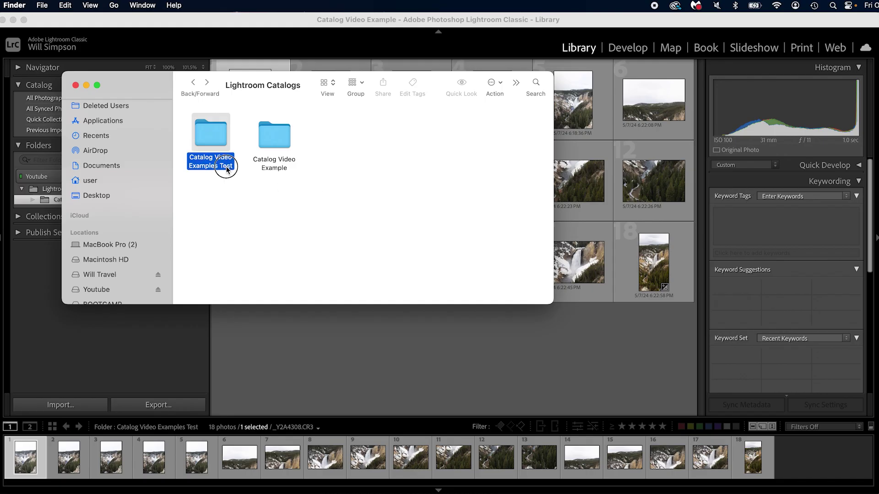
key("Return")
key("BackSpace")
key("BackSpace")
key("BackSpace")
key("BackSpace")
key("Return")
left_click(297, 209)
key("super+Tab")
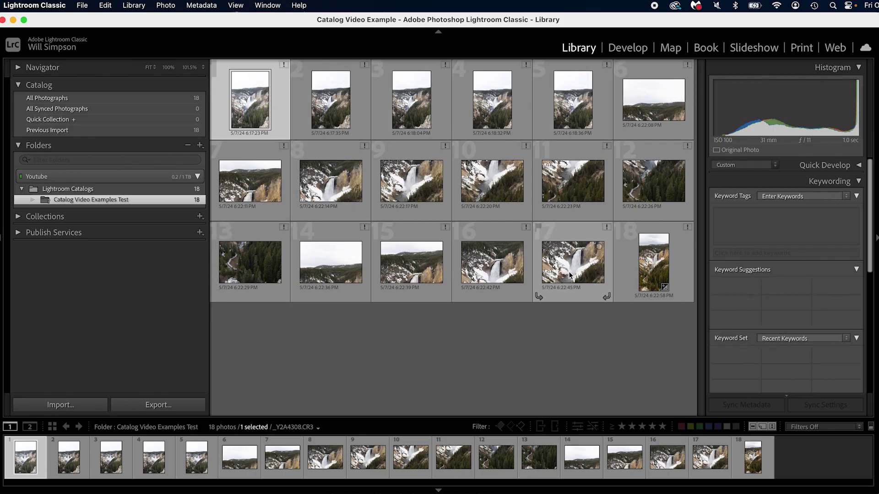
Relink the missing folder to Catalog Video Examples inside Lightroom Catalogs via Find Missing Folder
right_click(82, 201)
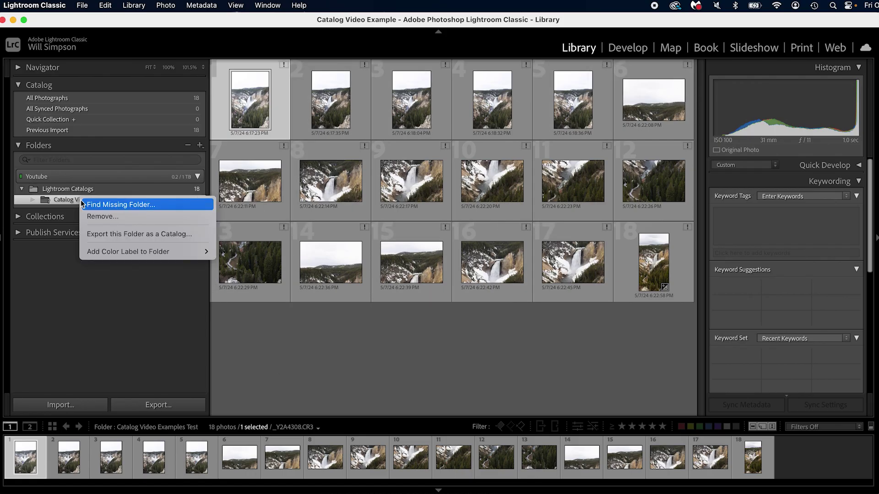
key("Escape")
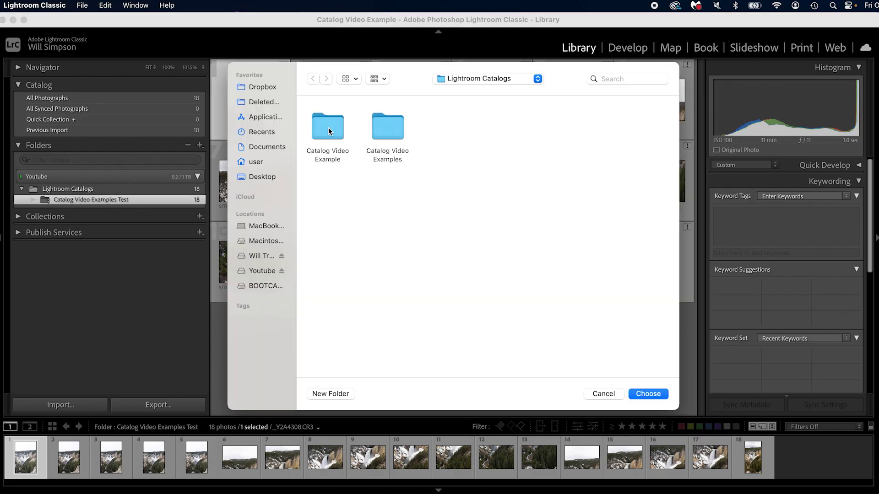
left_click(328, 128)
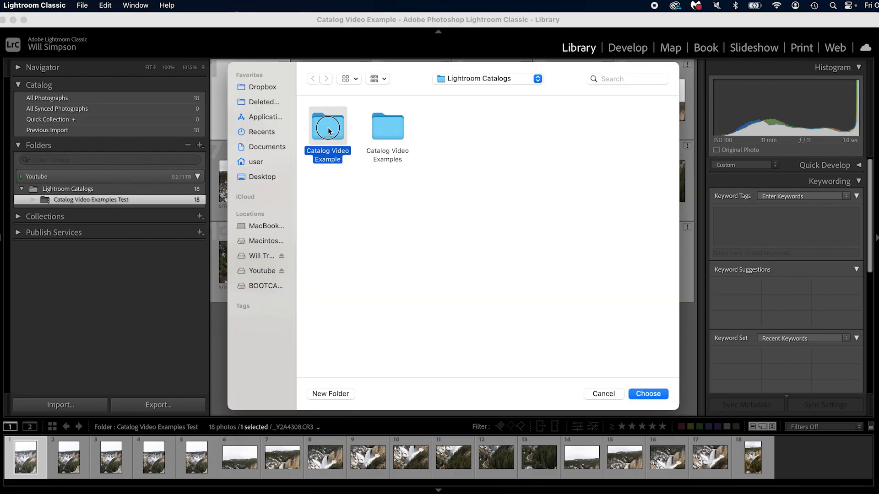
double_click(327, 128)
left_click(312, 79)
left_click(388, 128)
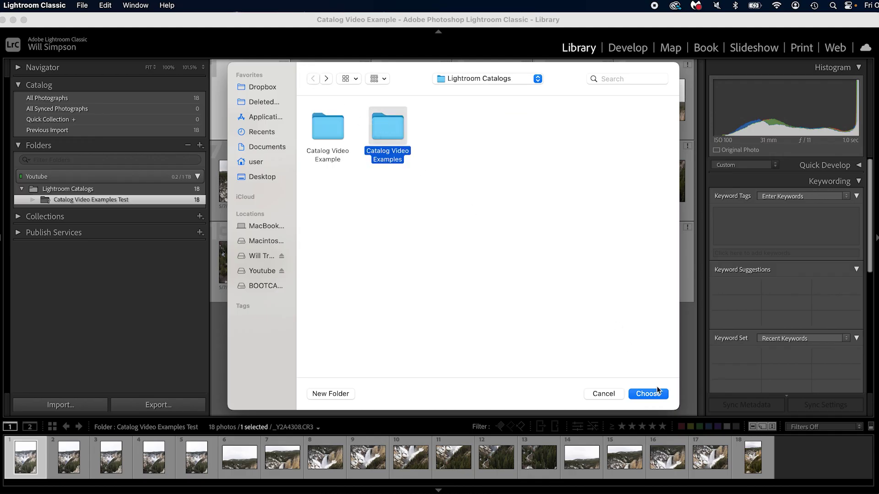
left_click(654, 393)
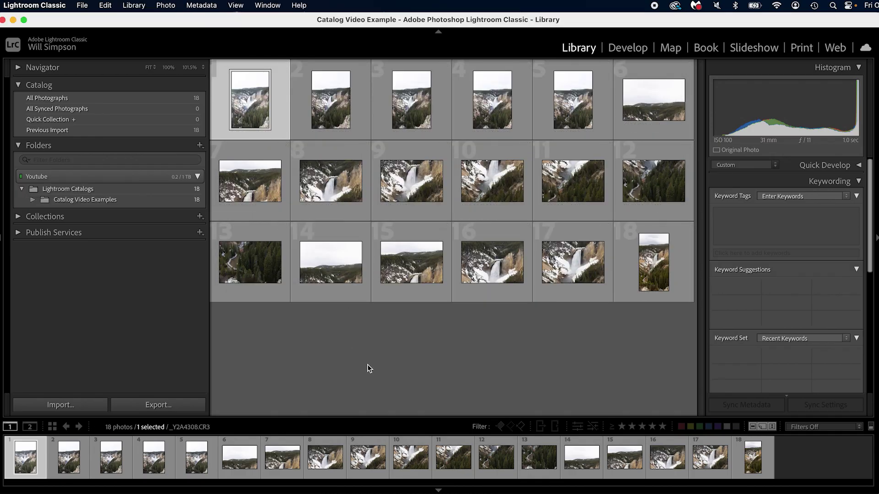